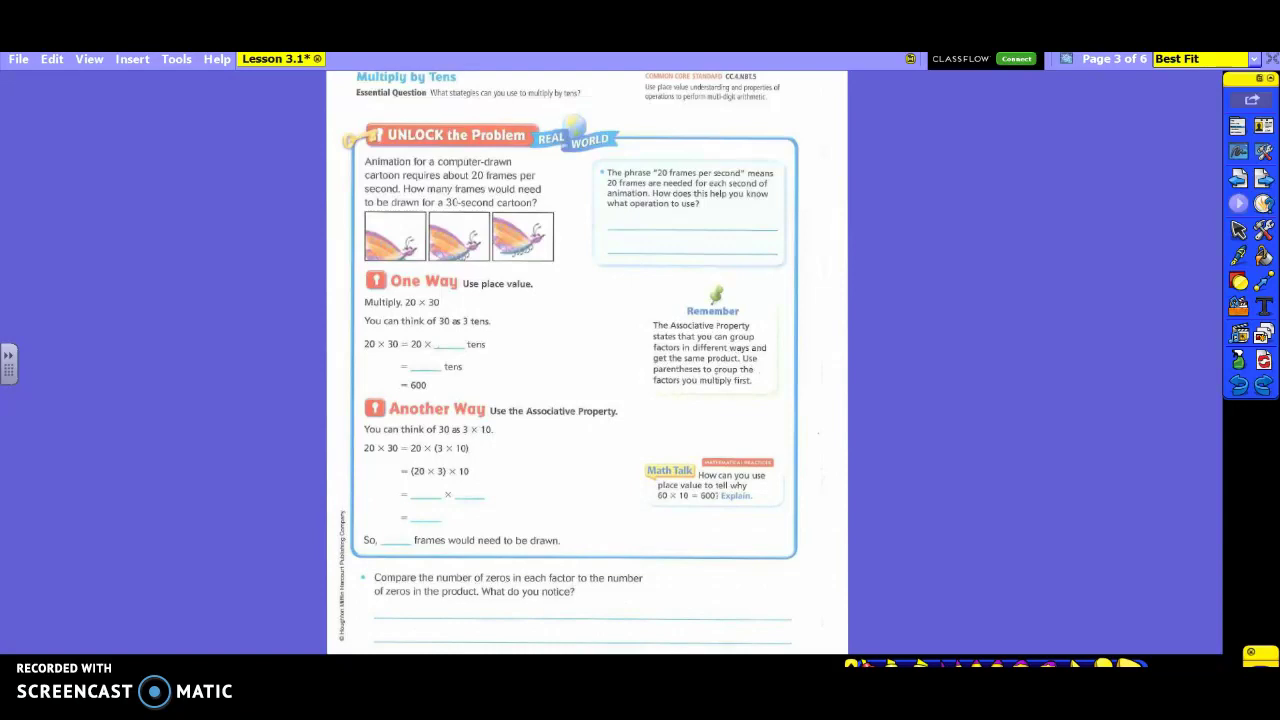
Highlight the cartoon question in yellow, covering '20' frames per second and '30-second'.
{"action": "left_click_drag", "start_coordinate": [402, 188], "coordinate": [545, 189]}
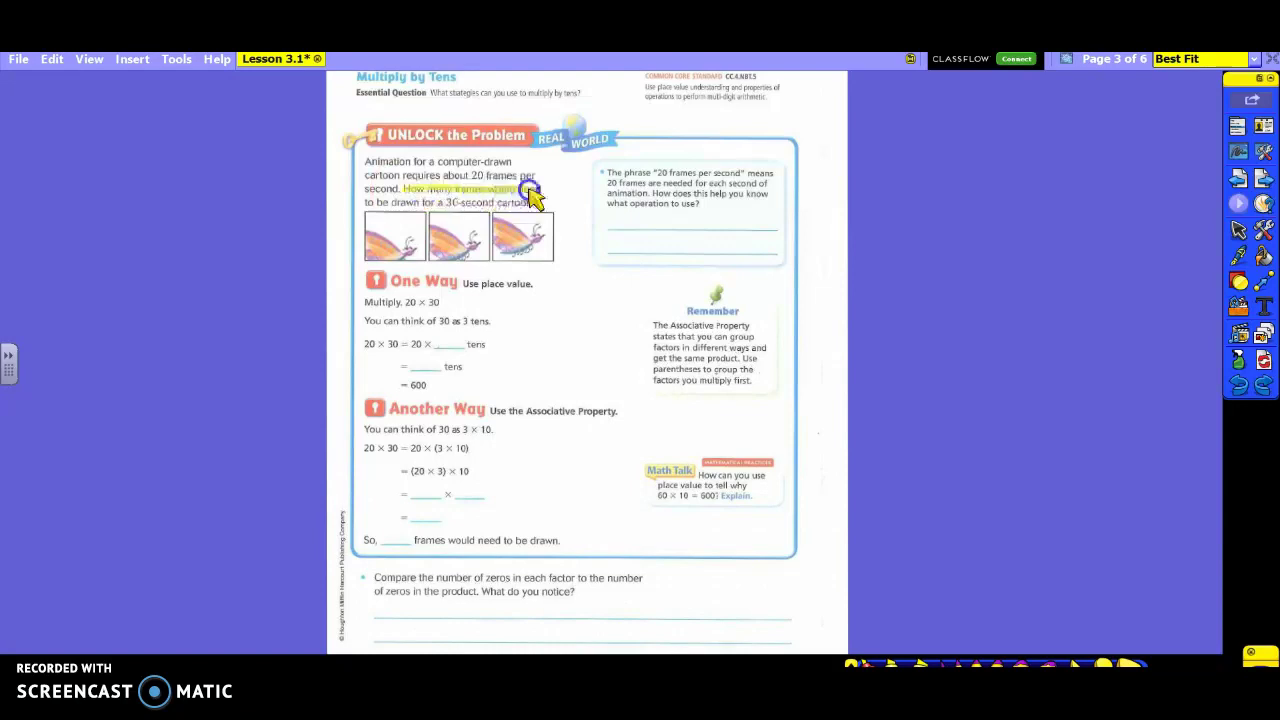
{"action": "left_click_drag", "start_coordinate": [364, 202], "coordinate": [537, 204]}
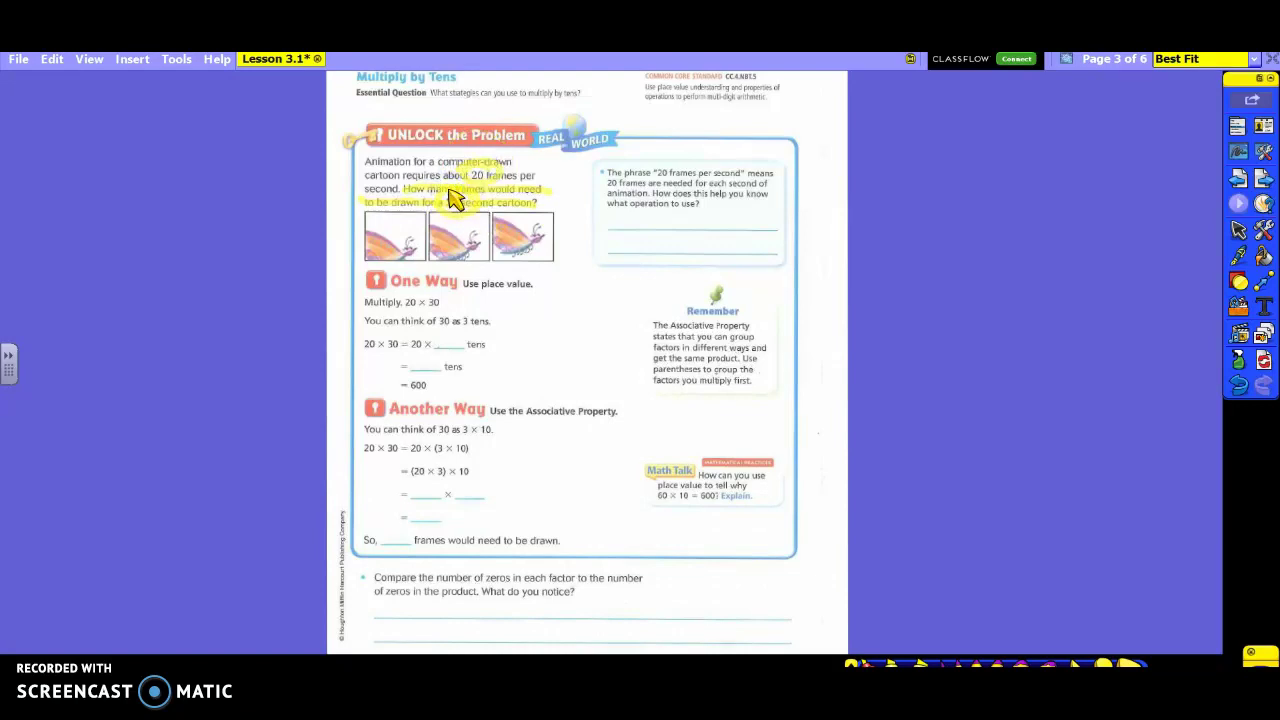
{"action": "left_click", "coordinate": [1238, 255]}
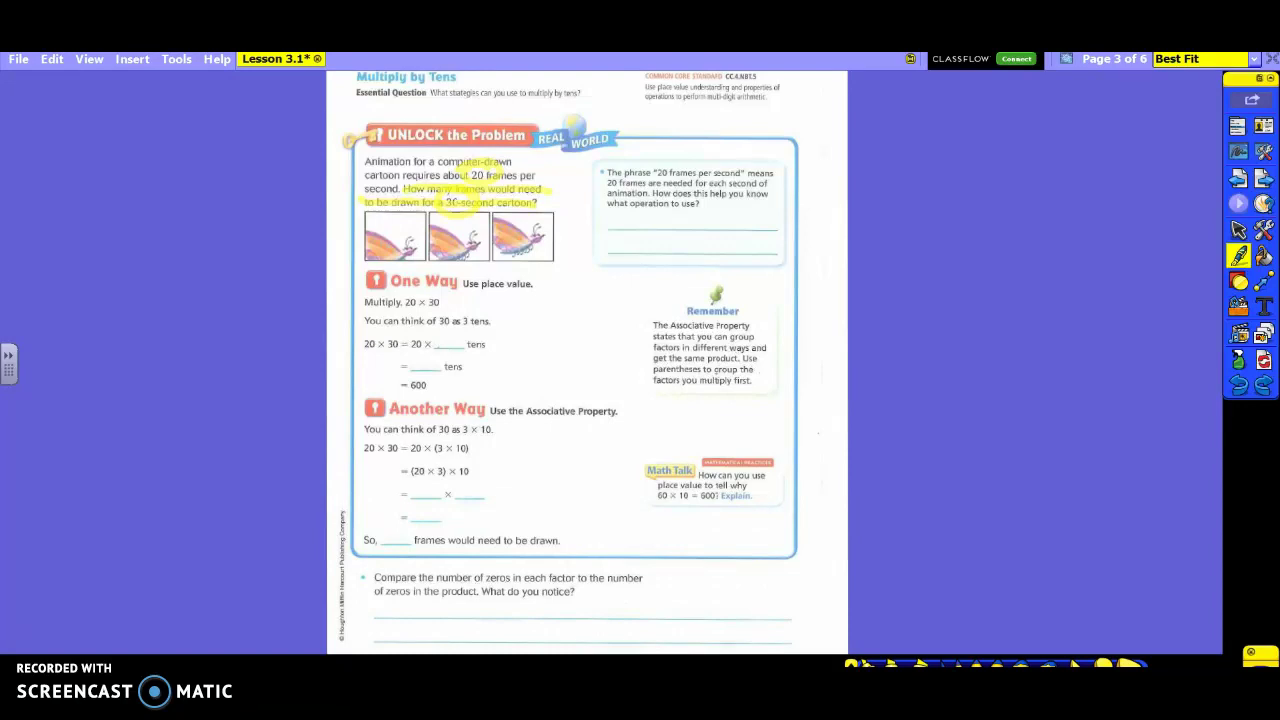
Handwrite '30 groups of 20 frames, multiply' on the side question's answer lines.
{"action": "mouse_move", "coordinate": [608, 213]}
{"action": "left_mouse_down"}
{"action": "mouse_move", "coordinate": [667, 237]}
{"action": "mouse_move", "coordinate": [690, 222]}
{"action": "mouse_move", "coordinate": [778, 218]}
{"action": "left_mouse_up"}
{"action": "left_click_drag", "start_coordinate": [614, 238], "coordinate": [686, 247]}
{"action": "left_click_drag", "start_coordinate": [690, 248], "coordinate": [688, 255]}
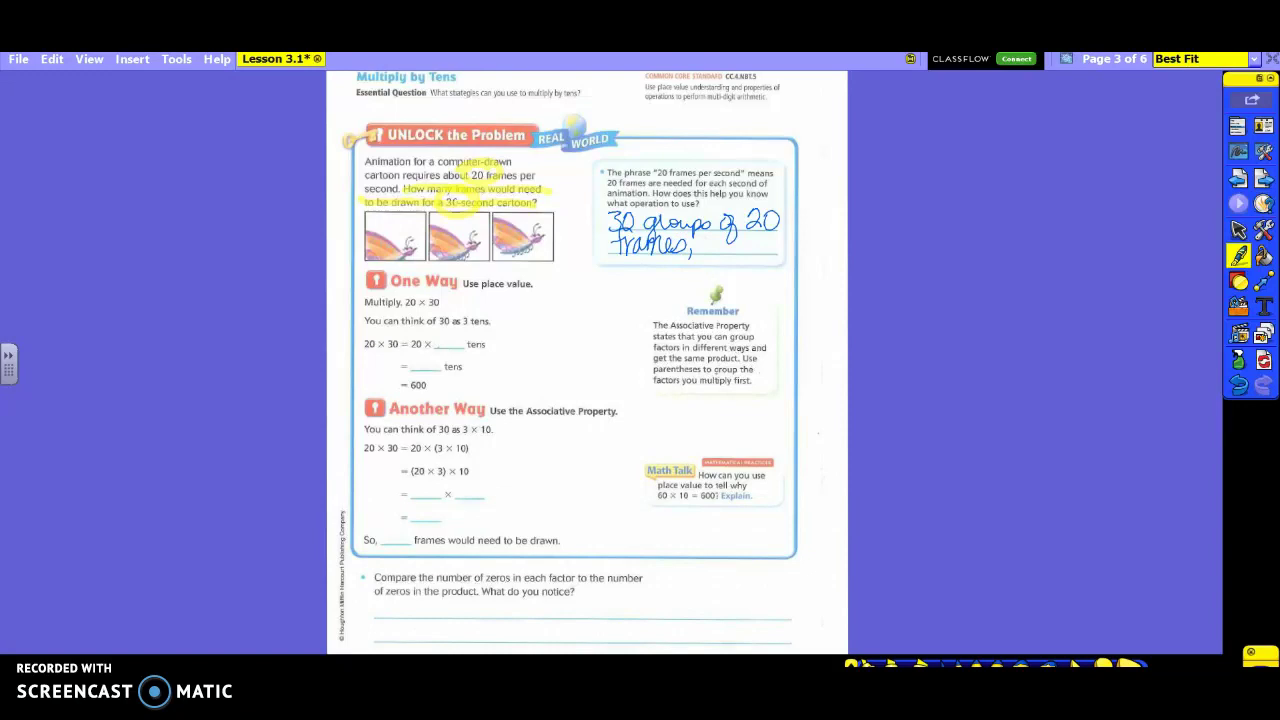
{"action": "mouse_move", "coordinate": [702, 252]}
{"action": "left_mouse_down"}
{"action": "mouse_move", "coordinate": [788, 236]}
{"action": "mouse_move", "coordinate": [784, 264]}
{"action": "mouse_move", "coordinate": [766, 242]}
{"action": "left_mouse_up"}
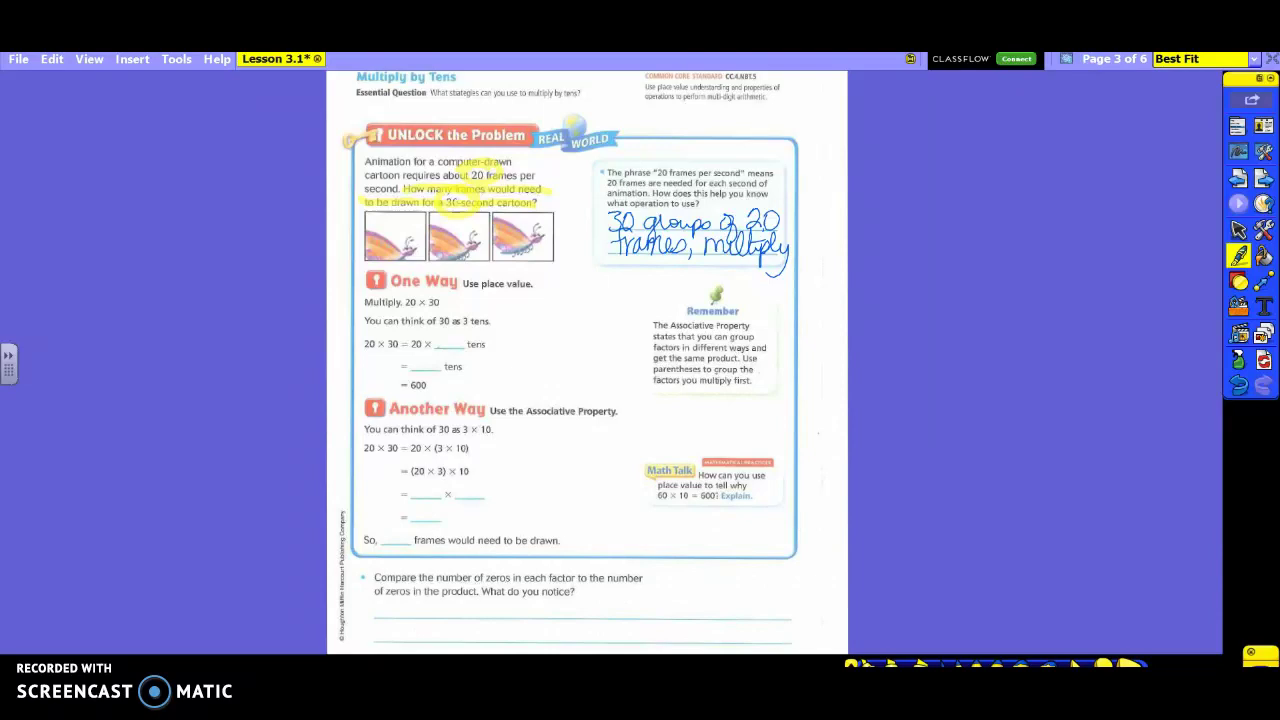
Write 3 and 60 in the two One Way blanks before 'tens'.
{"action": "mouse_move", "coordinate": [444, 325]}
{"action": "left_mouse_down"}
{"action": "mouse_move", "coordinate": [462, 338]}
{"action": "mouse_move", "coordinate": [444, 343]}
{"action": "left_mouse_up"}
{"action": "mouse_move", "coordinate": [426, 352]}
{"action": "left_mouse_down"}
{"action": "mouse_move", "coordinate": [416, 366]}
{"action": "mouse_move", "coordinate": [437, 357]}
{"action": "left_mouse_up"}
Write 60 × 10 = 600 in the Another Way blanks and underline (3 × 10).
{"action": "mouse_move", "coordinate": [418, 472]}
{"action": "left_mouse_down"}
{"action": "mouse_move", "coordinate": [420, 491]}
{"action": "mouse_move", "coordinate": [470, 483]}
{"action": "left_mouse_up"}
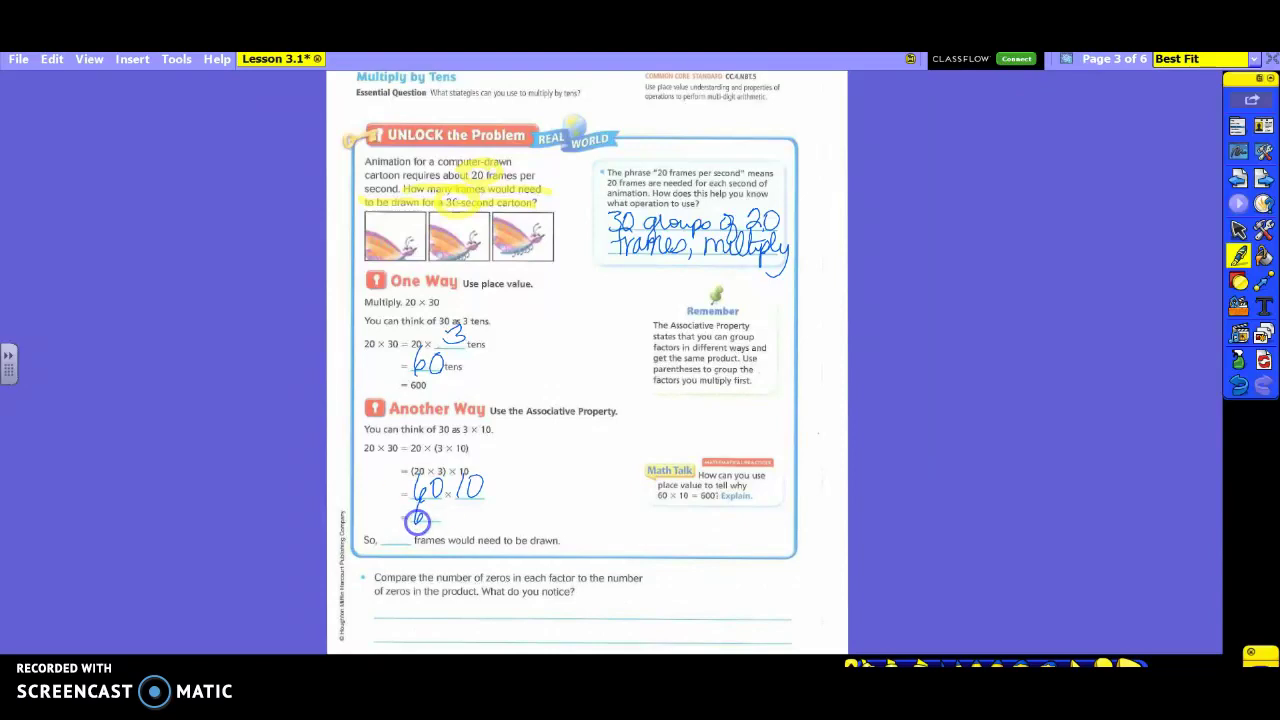
{"action": "mouse_move", "coordinate": [421, 505]}
{"action": "left_mouse_down"}
{"action": "mouse_move", "coordinate": [418, 517]}
{"action": "mouse_move", "coordinate": [434, 502]}
{"action": "mouse_move", "coordinate": [446, 516]}
{"action": "mouse_move", "coordinate": [452, 500]}
{"action": "mouse_move", "coordinate": [389, 551]}
{"action": "mouse_move", "coordinate": [413, 519]}
{"action": "left_mouse_up"}
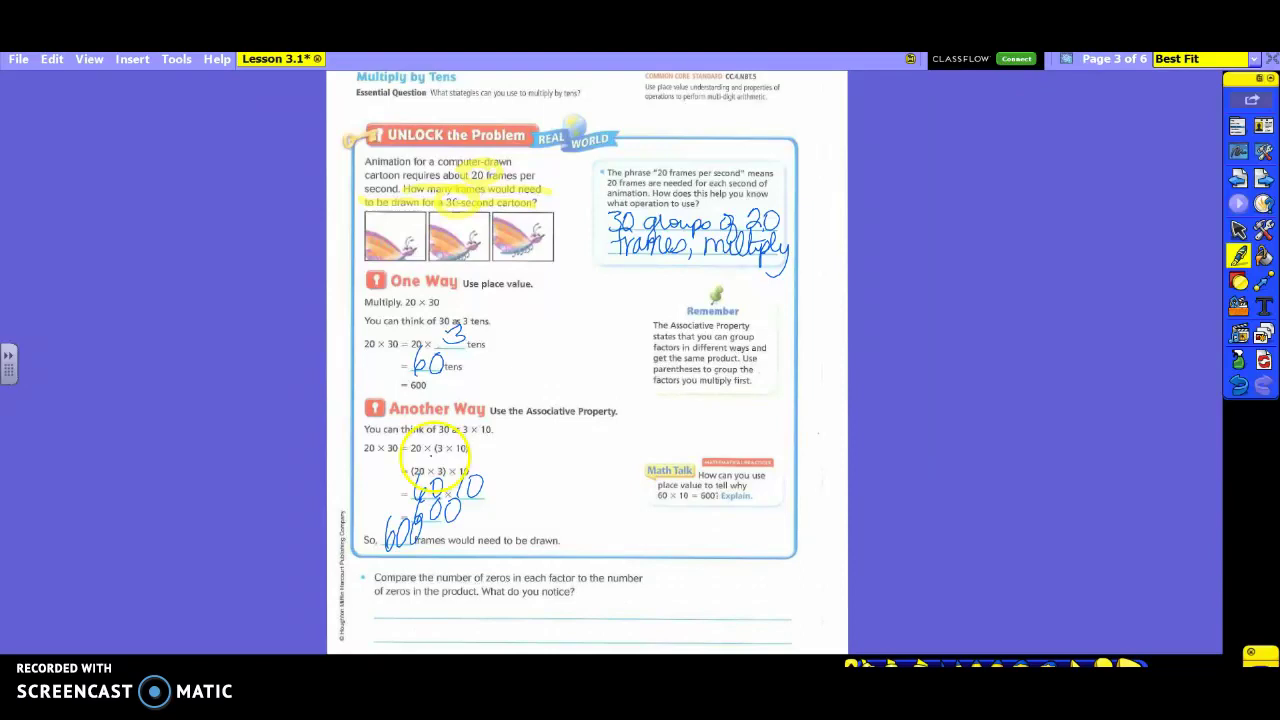
{"action": "left_click_drag", "start_coordinate": [433, 455], "coordinate": [470, 455]}
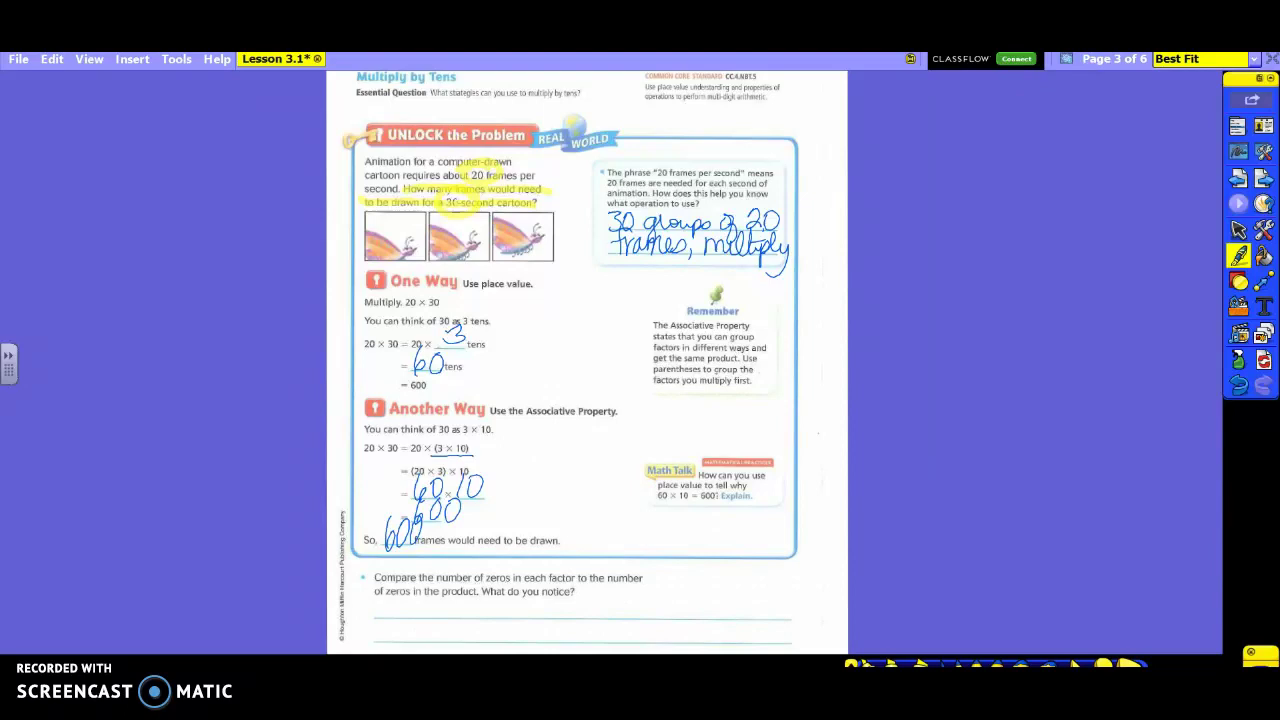
Write across two lines that one zero in each factor gives 2 zeros in the product.
{"action": "mouse_move", "coordinate": [376, 596]}
{"action": "left_mouse_down"}
{"action": "mouse_move", "coordinate": [383, 614]}
{"action": "mouse_move", "coordinate": [440, 617]}
{"action": "mouse_move", "coordinate": [446, 606]}
{"action": "mouse_move", "coordinate": [471, 614]}
{"action": "mouse_move", "coordinate": [474, 600]}
{"action": "mouse_move", "coordinate": [496, 614]}
{"action": "mouse_move", "coordinate": [674, 600]}
{"action": "mouse_move", "coordinate": [701, 620]}
{"action": "mouse_move", "coordinate": [738, 592]}
{"action": "mouse_move", "coordinate": [732, 632]}
{"action": "left_mouse_up"}
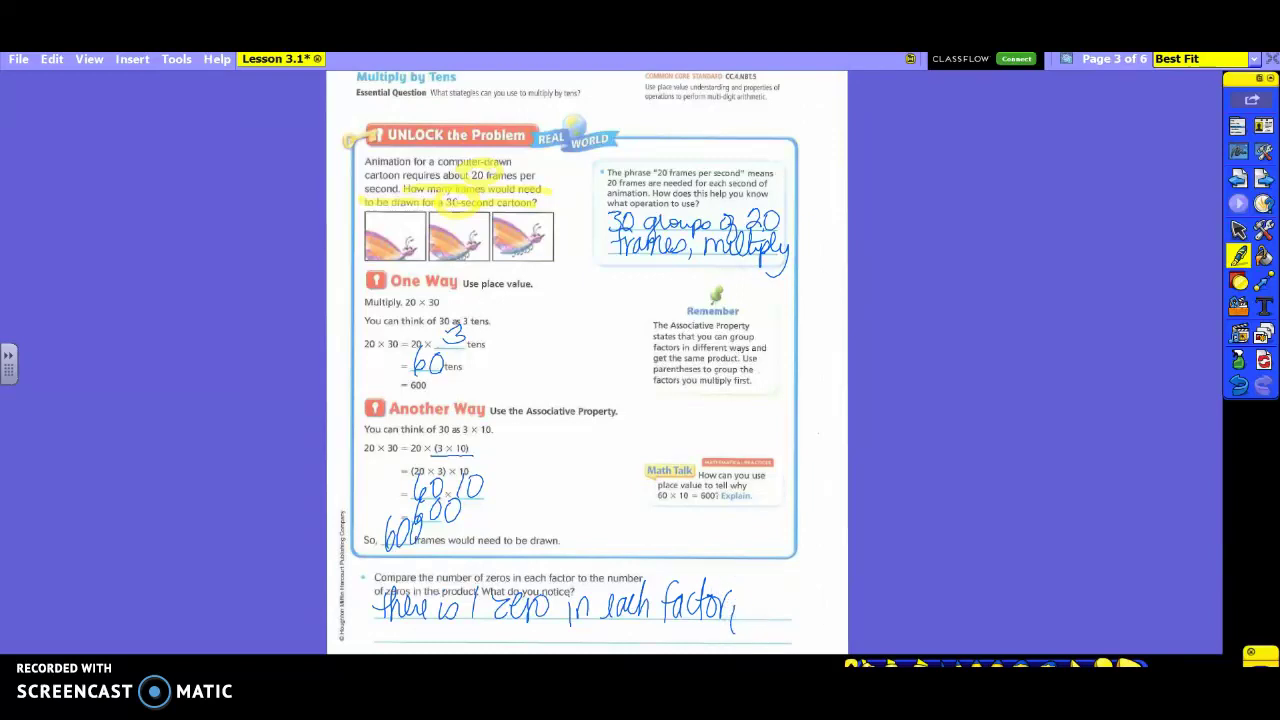
{"action": "mouse_move", "coordinate": [752, 597]}
{"action": "left_mouse_down"}
{"action": "mouse_move", "coordinate": [745, 613]}
{"action": "mouse_move", "coordinate": [768, 600]}
{"action": "mouse_move", "coordinate": [790, 631]}
{"action": "mouse_move", "coordinate": [830, 610]}
{"action": "left_mouse_up"}
{"action": "mouse_move", "coordinate": [378, 622]}
{"action": "left_mouse_down"}
{"action": "mouse_move", "coordinate": [394, 640]}
{"action": "mouse_move", "coordinate": [410, 606]}
{"action": "mouse_move", "coordinate": [428, 640]}
{"action": "mouse_move", "coordinate": [458, 632]}
{"action": "mouse_move", "coordinate": [490, 645]}
{"action": "mouse_move", "coordinate": [601, 628]}
{"action": "mouse_move", "coordinate": [716, 638]}
{"action": "left_mouse_up"}
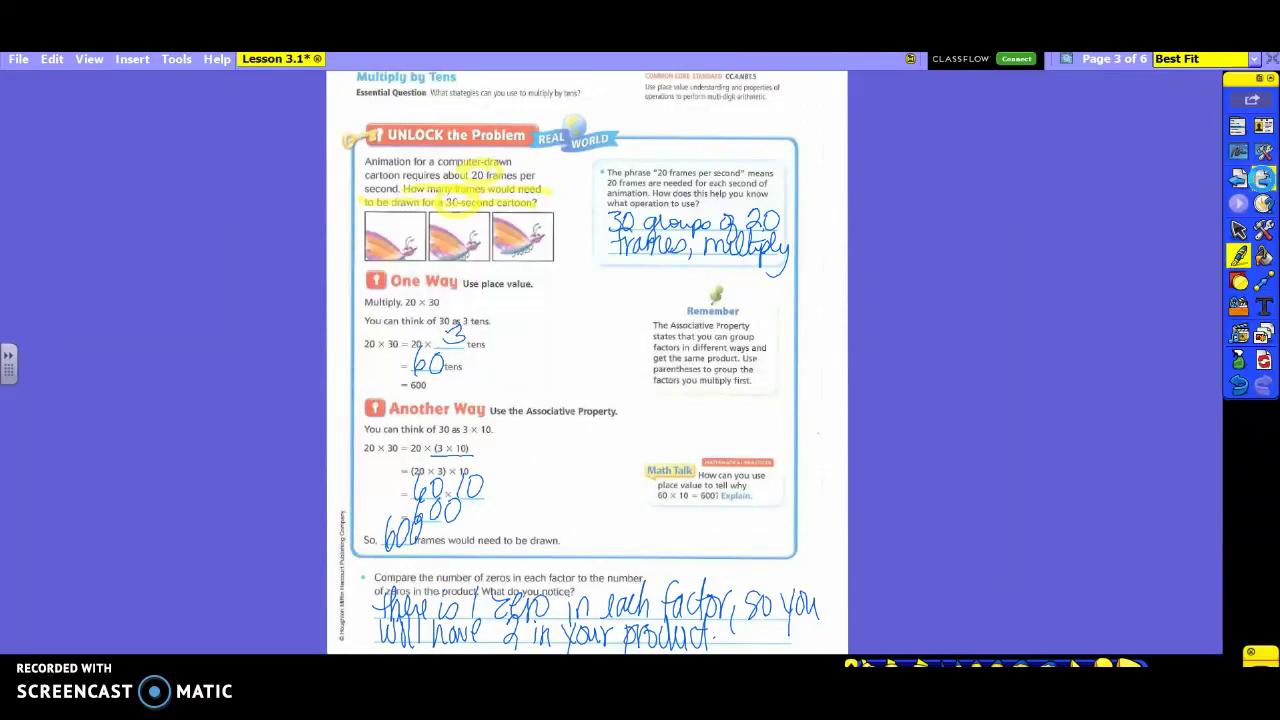
Go to flipchart page 4 of 6 and start marking the 15 × 2 answer blank.
{"action": "left_click", "coordinate": [1263, 180]}
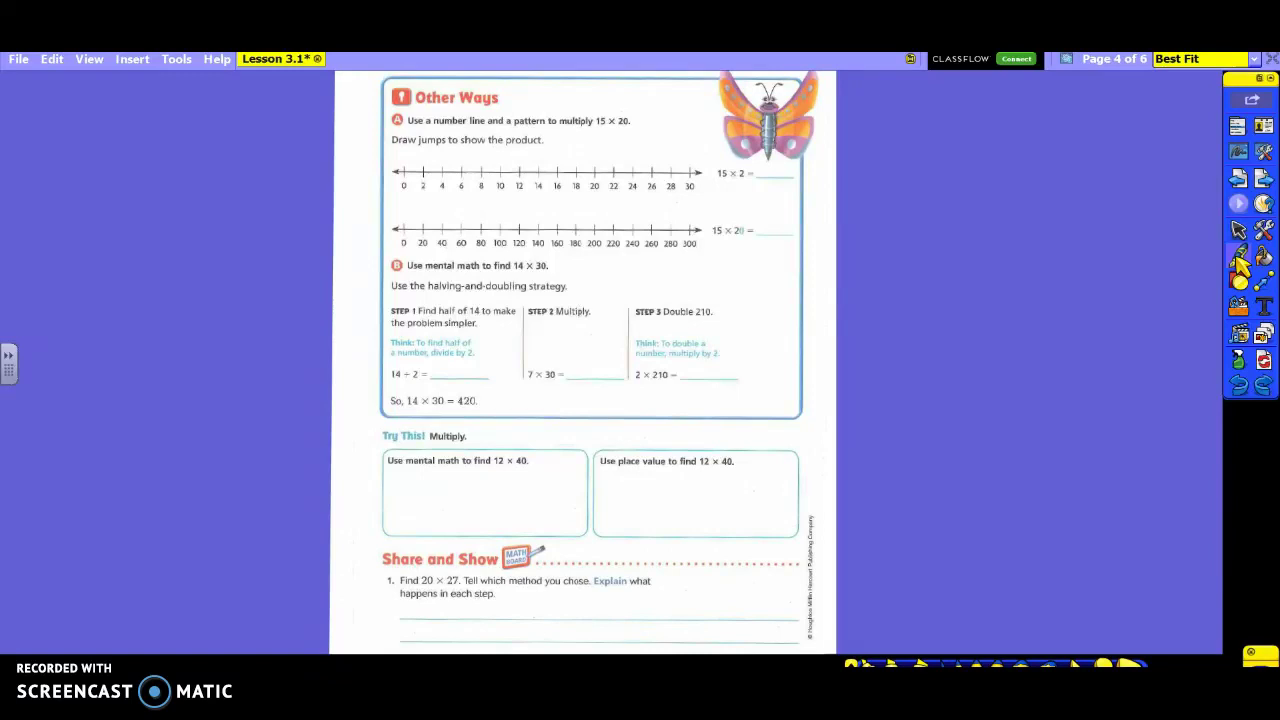
{"action": "left_click_drag", "start_coordinate": [716, 183], "coordinate": [752, 182]}
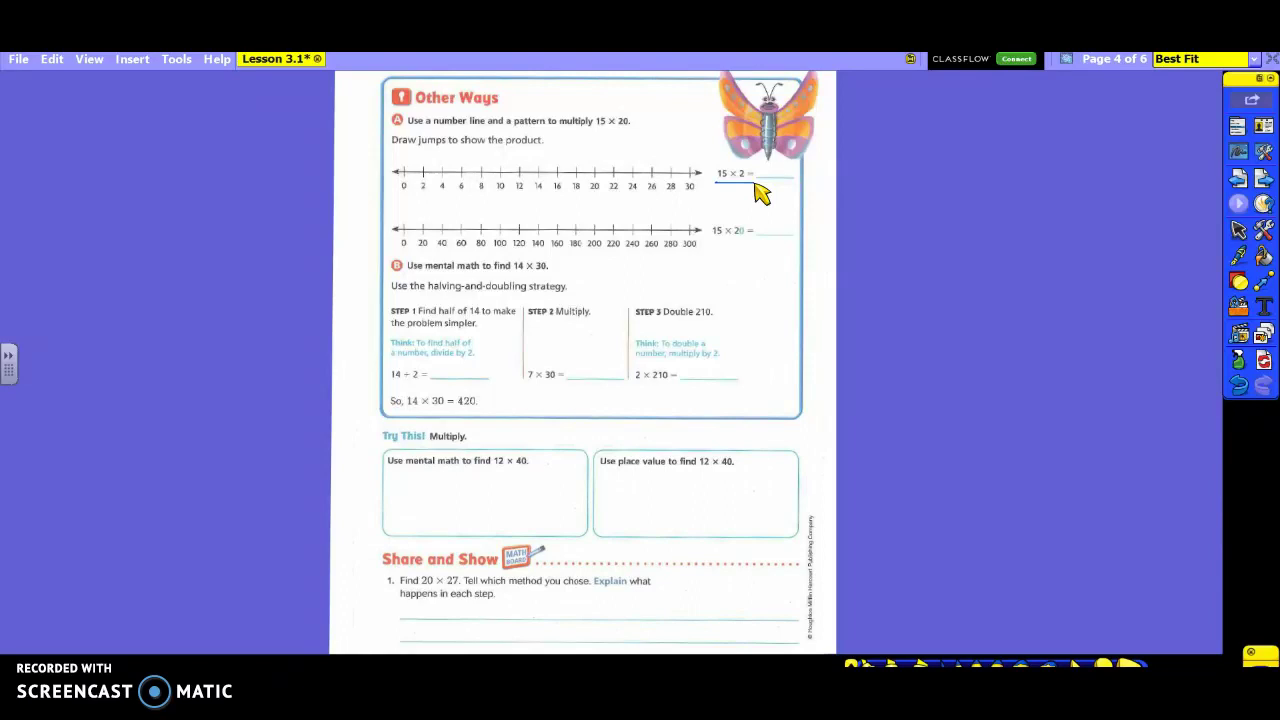
Draw jumps of 2 and 20 along the two number lines and write 30 for 15 × 2.
{"action": "mouse_move", "coordinate": [403, 172]}
{"action": "left_mouse_down"}
{"action": "mouse_move", "coordinate": [448, 172]}
{"action": "mouse_move", "coordinate": [450, 158]}
{"action": "mouse_move", "coordinate": [465, 176]}
{"action": "mouse_move", "coordinate": [477, 163]}
{"action": "mouse_move", "coordinate": [489, 177]}
{"action": "mouse_move", "coordinate": [563, 164]}
{"action": "mouse_move", "coordinate": [600, 180]}
{"action": "mouse_move", "coordinate": [612, 160]}
{"action": "mouse_move", "coordinate": [617, 177]}
{"action": "mouse_move", "coordinate": [623, 163]}
{"action": "mouse_move", "coordinate": [654, 177]}
{"action": "mouse_move", "coordinate": [665, 160]}
{"action": "mouse_move", "coordinate": [672, 177]}
{"action": "mouse_move", "coordinate": [680, 160]}
{"action": "mouse_move", "coordinate": [692, 177]}
{"action": "left_mouse_up"}
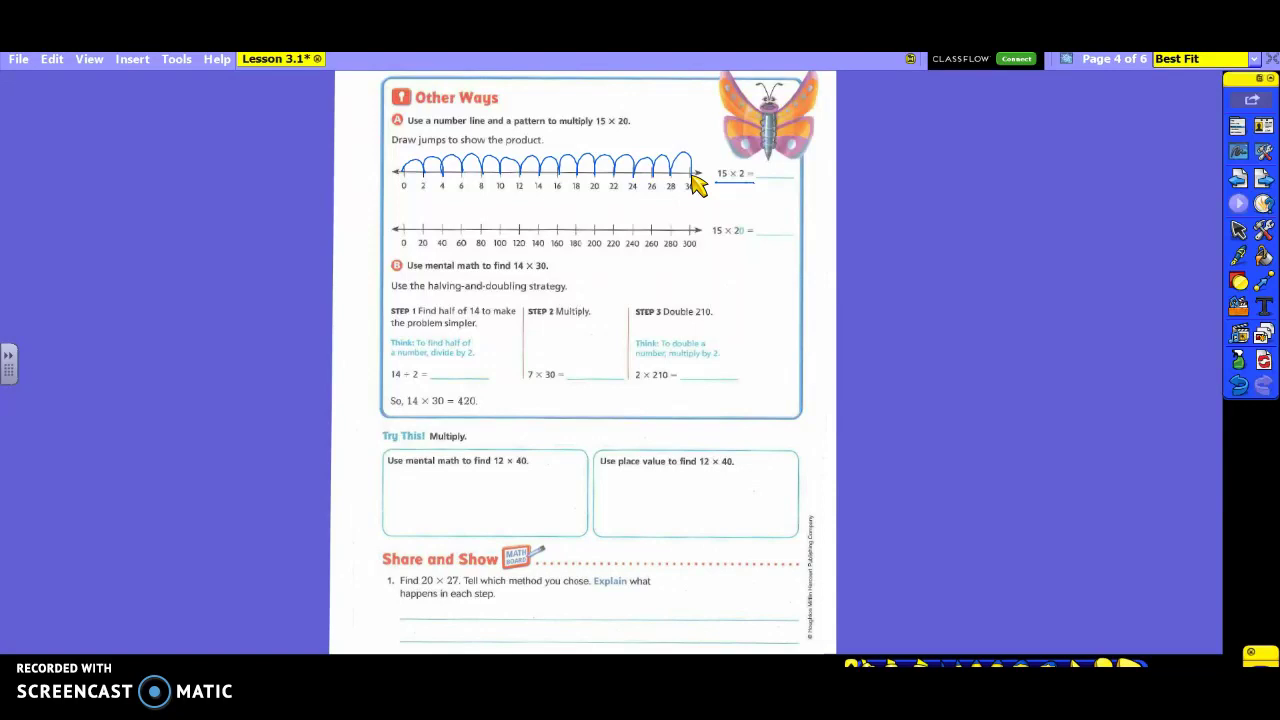
{"action": "left_click_drag", "start_coordinate": [762, 157], "coordinate": [787, 172]}
{"action": "mouse_move", "coordinate": [403, 228]}
{"action": "left_mouse_down"}
{"action": "mouse_move", "coordinate": [434, 214]}
{"action": "mouse_move", "coordinate": [445, 235]}
{"action": "mouse_move", "coordinate": [451, 213]}
{"action": "mouse_move", "coordinate": [460, 229]}
{"action": "mouse_move", "coordinate": [470, 213]}
{"action": "mouse_move", "coordinate": [485, 231]}
{"action": "mouse_move", "coordinate": [491, 214]}
{"action": "mouse_move", "coordinate": [522, 239]}
{"action": "mouse_move", "coordinate": [525, 213]}
{"action": "mouse_move", "coordinate": [536, 229]}
{"action": "mouse_move", "coordinate": [542, 212]}
{"action": "mouse_move", "coordinate": [559, 218]}
{"action": "mouse_move", "coordinate": [560, 234]}
{"action": "mouse_move", "coordinate": [591, 211]}
{"action": "mouse_move", "coordinate": [600, 234]}
{"action": "mouse_move", "coordinate": [600, 214]}
{"action": "mouse_move", "coordinate": [611, 229]}
{"action": "mouse_move", "coordinate": [622, 212]}
{"action": "mouse_move", "coordinate": [630, 229]}
{"action": "mouse_move", "coordinate": [646, 213]}
{"action": "mouse_move", "coordinate": [652, 230]}
{"action": "mouse_move", "coordinate": [662, 212]}
{"action": "mouse_move", "coordinate": [672, 229]}
{"action": "mouse_move", "coordinate": [686, 207]}
{"action": "mouse_move", "coordinate": [689, 233]}
{"action": "left_mouse_up"}
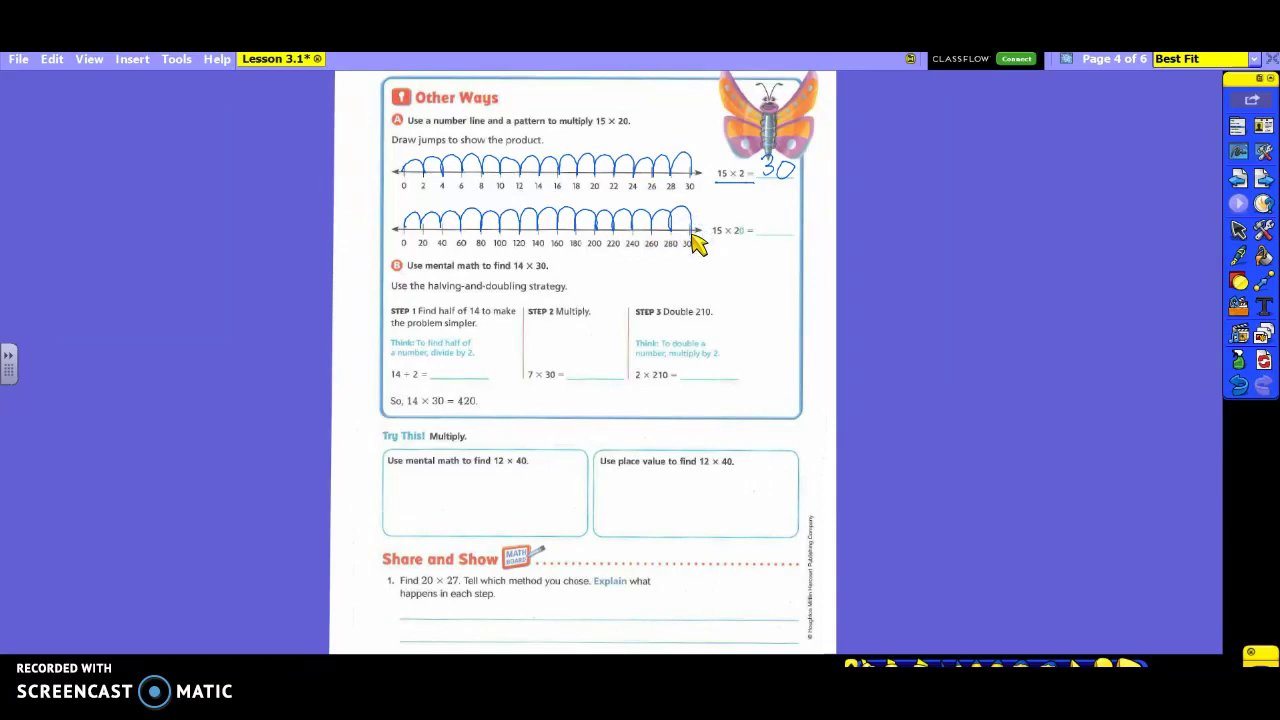
Write 300 on the blank after 15 × 20 =.
{"action": "mouse_move", "coordinate": [760, 210]}
{"action": "left_mouse_down"}
{"action": "mouse_move", "coordinate": [770, 222]}
{"action": "mouse_move", "coordinate": [758, 234]}
{"action": "mouse_move", "coordinate": [795, 220]}
{"action": "left_mouse_up"}
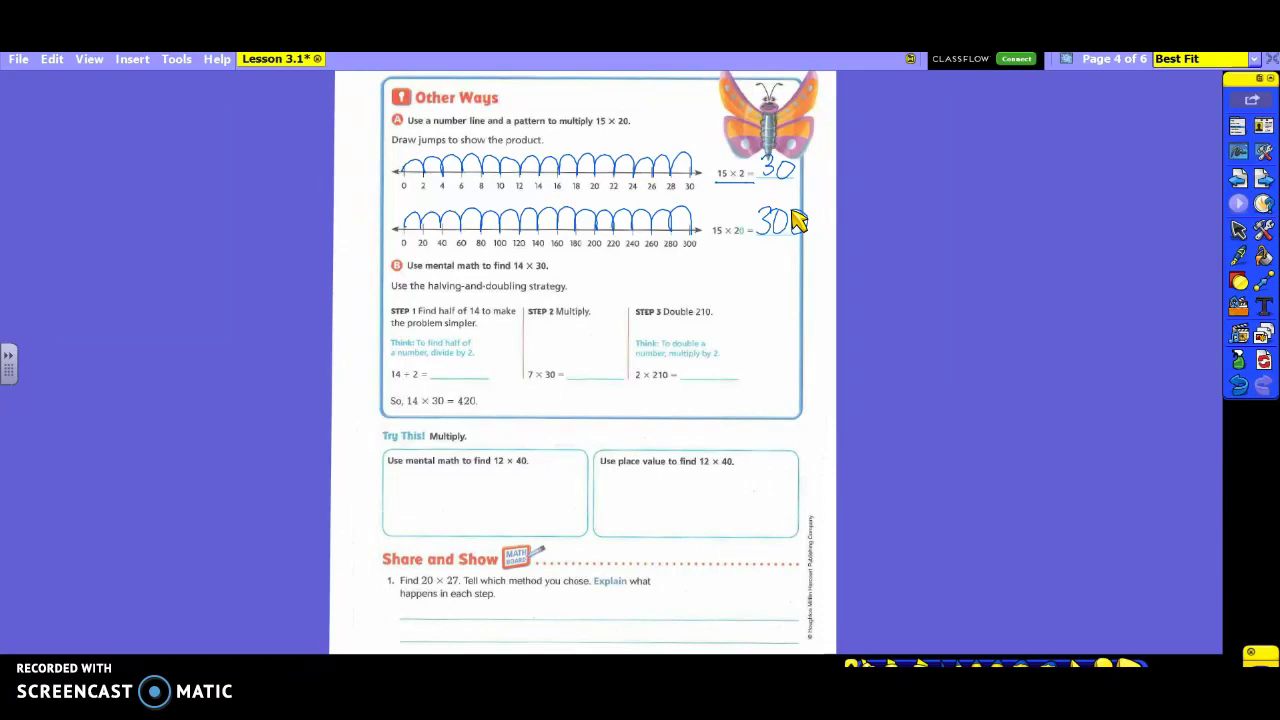
Write 7, 210 and 420 in the halving-doubling blanks and underline 14 in 14 × 30.
{"action": "left_click_drag", "start_coordinate": [446, 361], "coordinate": [452, 383]}
{"action": "left_click_drag", "start_coordinate": [570, 354], "coordinate": [590, 378]}
{"action": "mouse_move", "coordinate": [607, 342]}
{"action": "left_mouse_down"}
{"action": "mouse_move", "coordinate": [603, 371]}
{"action": "mouse_move", "coordinate": [606, 347]}
{"action": "left_mouse_up"}
{"action": "mouse_move", "coordinate": [690, 360]}
{"action": "left_mouse_down"}
{"action": "mouse_move", "coordinate": [700, 380]}
{"action": "mouse_move", "coordinate": [724, 362]}
{"action": "left_mouse_up"}
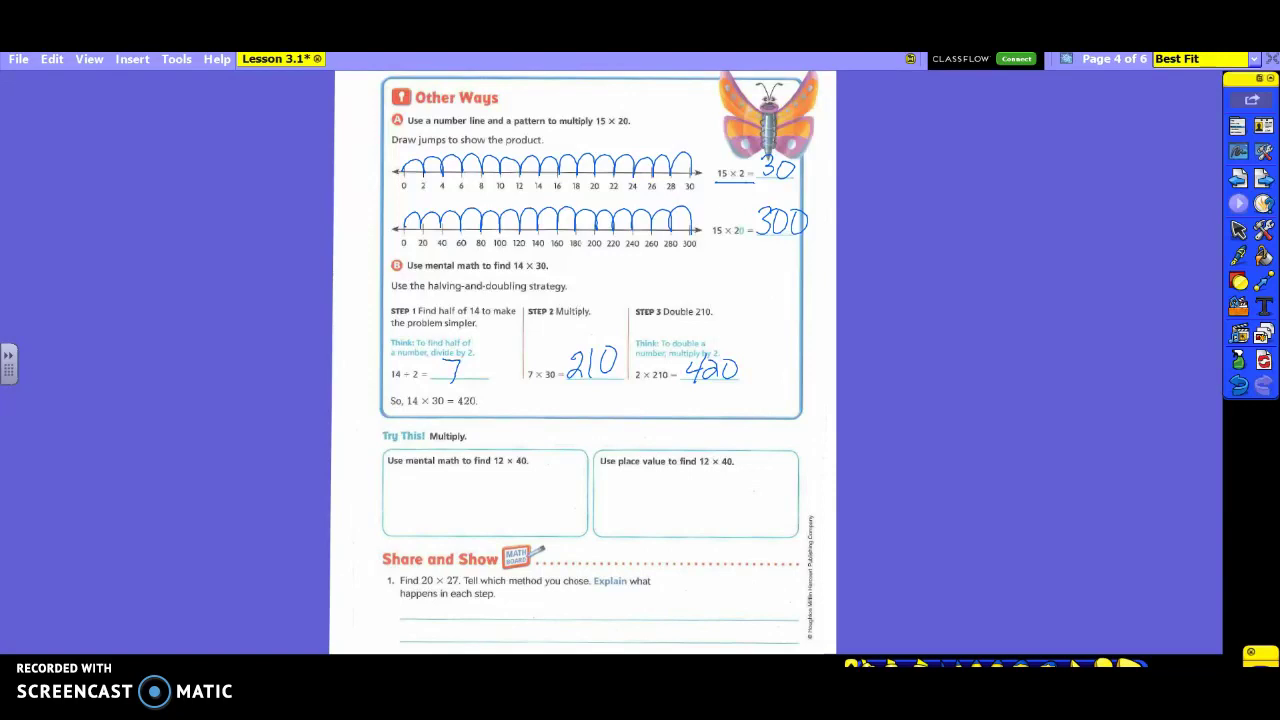
{"action": "left_click_drag", "start_coordinate": [514, 271], "coordinate": [529, 271]}
Underline 'Use mental math' and write 12 ÷ 2 = 6 × in the Try This box.
{"action": "left_click_drag", "start_coordinate": [400, 272], "coordinate": [488, 274]}
{"action": "mouse_move", "coordinate": [396, 474]}
{"action": "left_mouse_down"}
{"action": "mouse_move", "coordinate": [395, 491]}
{"action": "mouse_move", "coordinate": [412, 489]}
{"action": "left_mouse_up"}
{"action": "left_click_drag", "start_coordinate": [424, 476], "coordinate": [430, 473]}
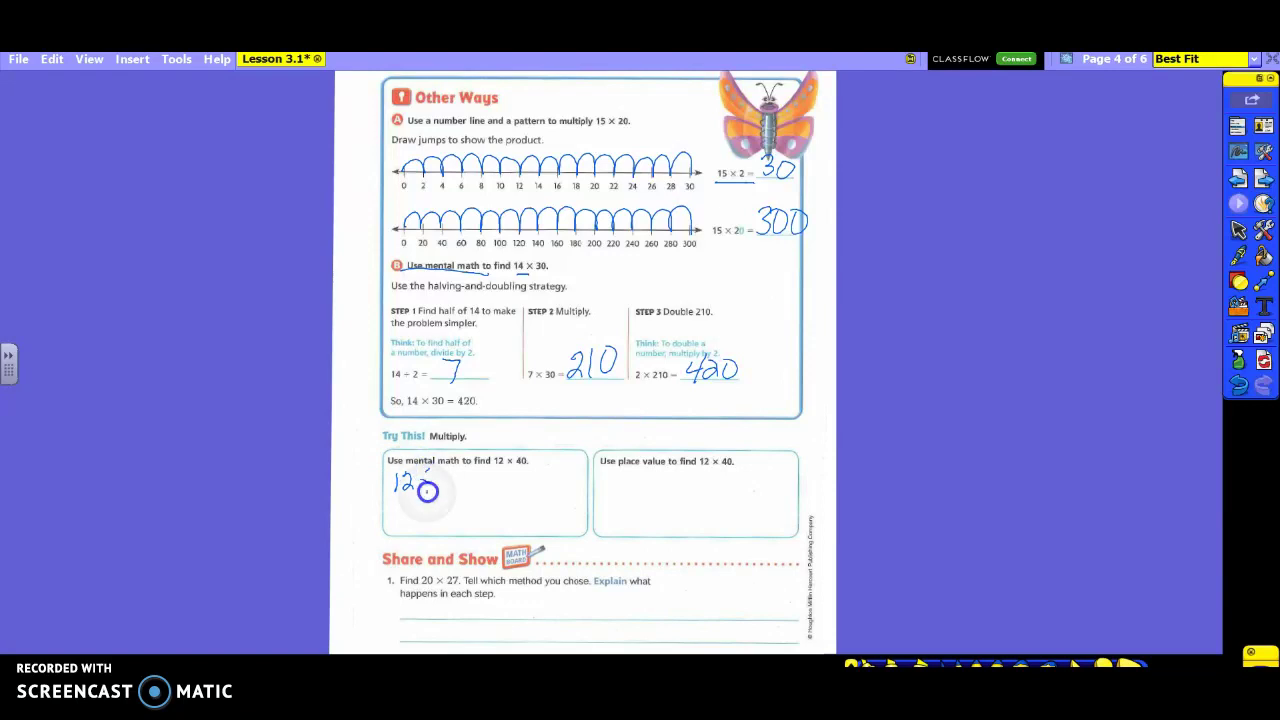
{"action": "left_click", "coordinate": [427, 490]}
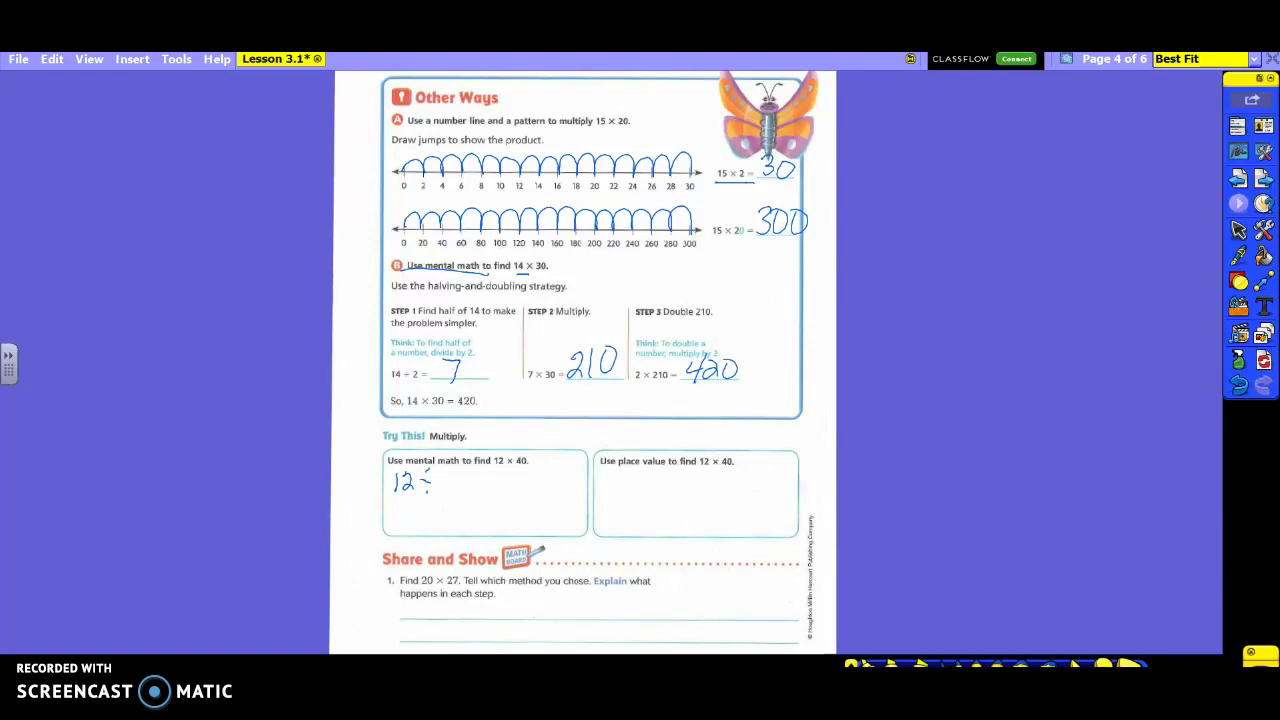
{"action": "left_click_drag", "start_coordinate": [437, 477], "coordinate": [449, 490]}
{"action": "left_click_drag", "start_coordinate": [462, 477], "coordinate": [474, 476]}
{"action": "left_click_drag", "start_coordinate": [462, 487], "coordinate": [475, 486]}
{"action": "mouse_move", "coordinate": [502, 469]}
{"action": "left_mouse_down"}
{"action": "mouse_move", "coordinate": [512, 485]}
{"action": "mouse_move", "coordinate": [501, 486]}
{"action": "mouse_move", "coordinate": [530, 490]}
{"action": "mouse_move", "coordinate": [541, 466]}
{"action": "left_mouse_up"}
Write 240 × 2 = 480 on the next line and circle 480 as the answer.
{"action": "mouse_move", "coordinate": [448, 500]}
{"action": "left_mouse_down"}
{"action": "mouse_move", "coordinate": [463, 519]}
{"action": "mouse_move", "coordinate": [478, 510]}
{"action": "left_mouse_up"}
{"action": "mouse_move", "coordinate": [474, 494]}
{"action": "left_mouse_down"}
{"action": "mouse_move", "coordinate": [473, 520]}
{"action": "mouse_move", "coordinate": [484, 494]}
{"action": "left_mouse_up"}
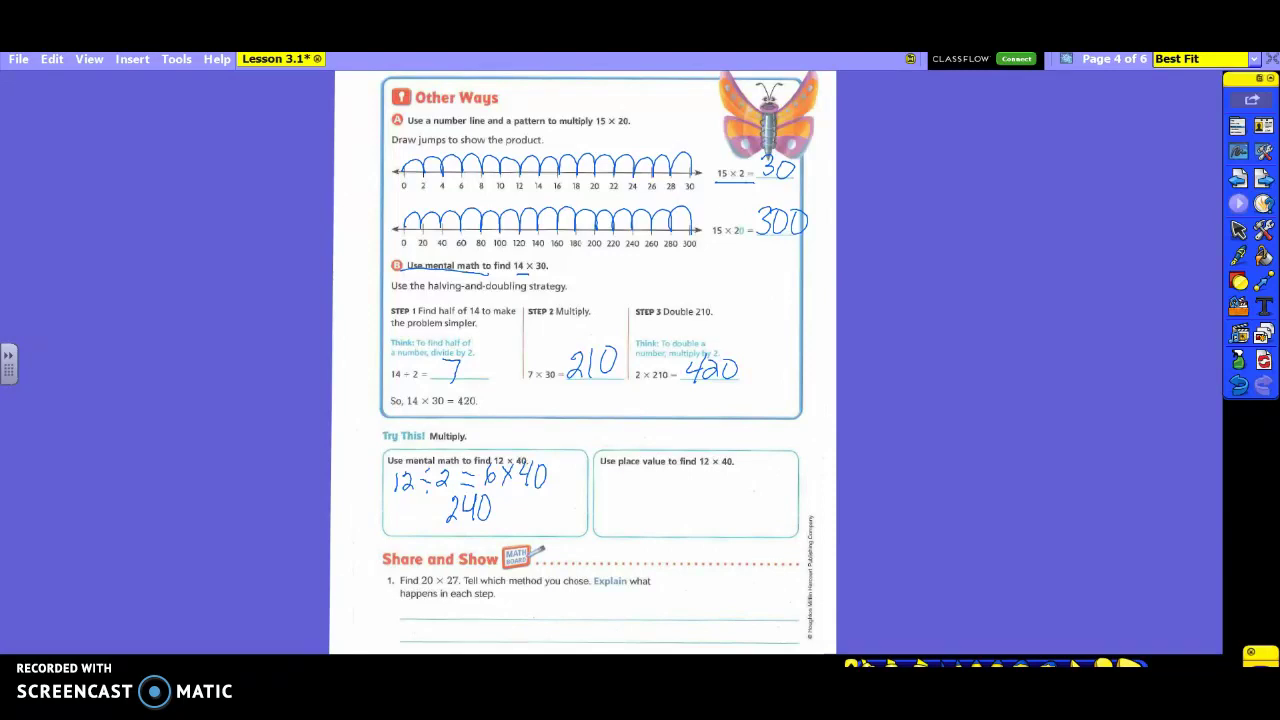
{"action": "mouse_move", "coordinate": [504, 502]}
{"action": "left_mouse_down"}
{"action": "mouse_move", "coordinate": [516, 520]}
{"action": "mouse_move", "coordinate": [503, 521]}
{"action": "mouse_move", "coordinate": [548, 505]}
{"action": "left_mouse_up"}
{"action": "left_click_drag", "start_coordinate": [537, 513], "coordinate": [548, 513]}
{"action": "left_click_drag", "start_coordinate": [550, 486], "coordinate": [588, 512]}
{"action": "mouse_move", "coordinate": [576, 467]}
{"action": "left_mouse_down"}
{"action": "mouse_move", "coordinate": [600, 490]}
{"action": "mouse_move", "coordinate": [578, 462]}
{"action": "left_mouse_up"}
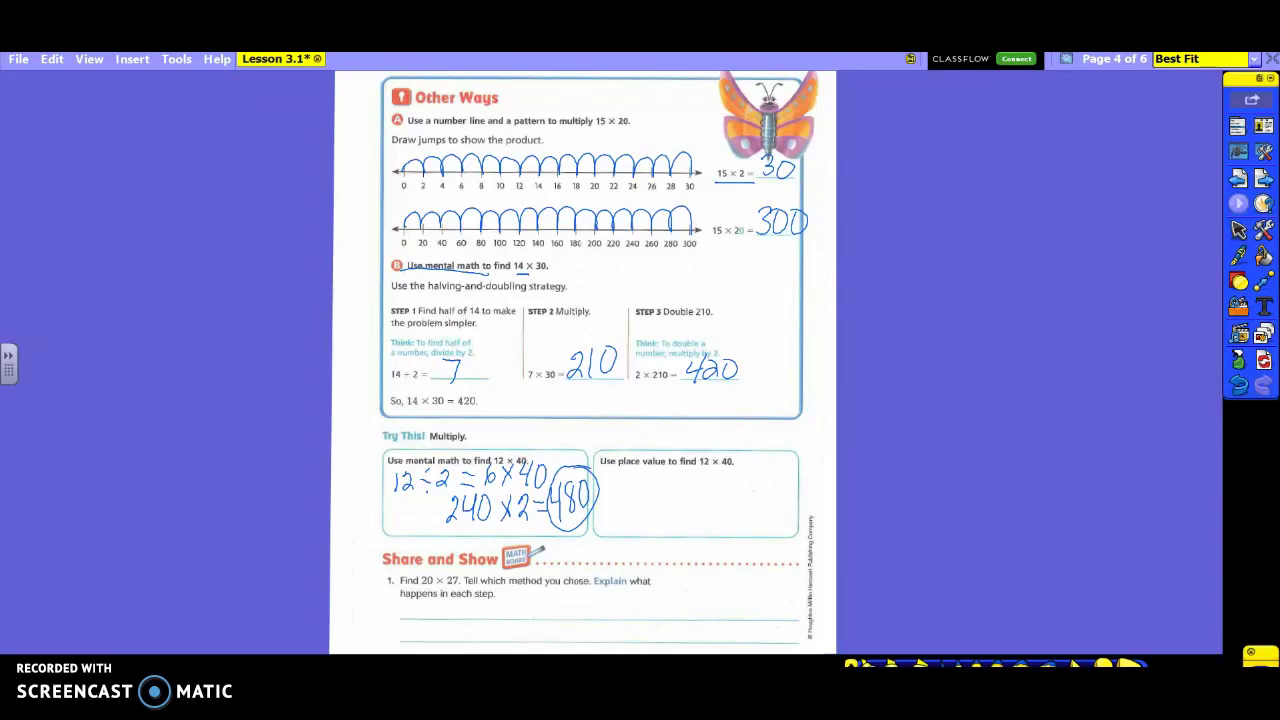
Flip twice between Multiply by Tens (page 3) and Other Ways (page 4), ending on page 4.
{"action": "left_click", "coordinate": [1239, 179]}
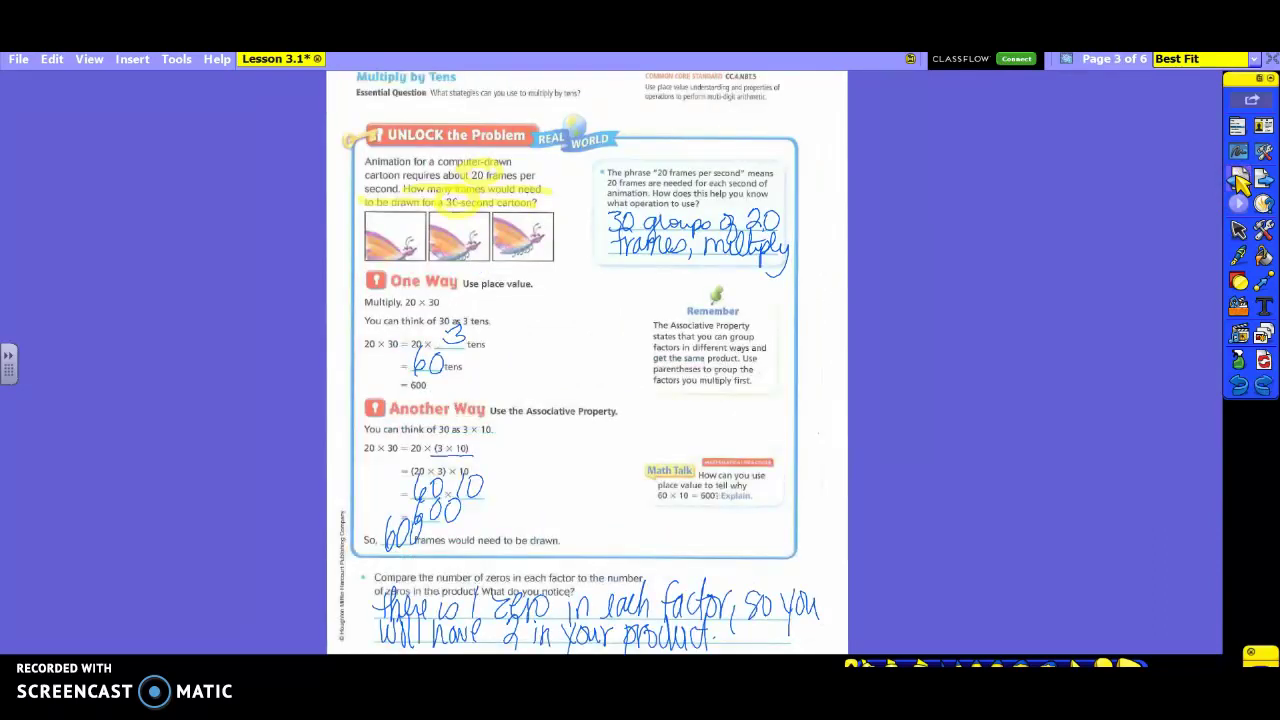
{"action": "left_click", "coordinate": [1263, 180]}
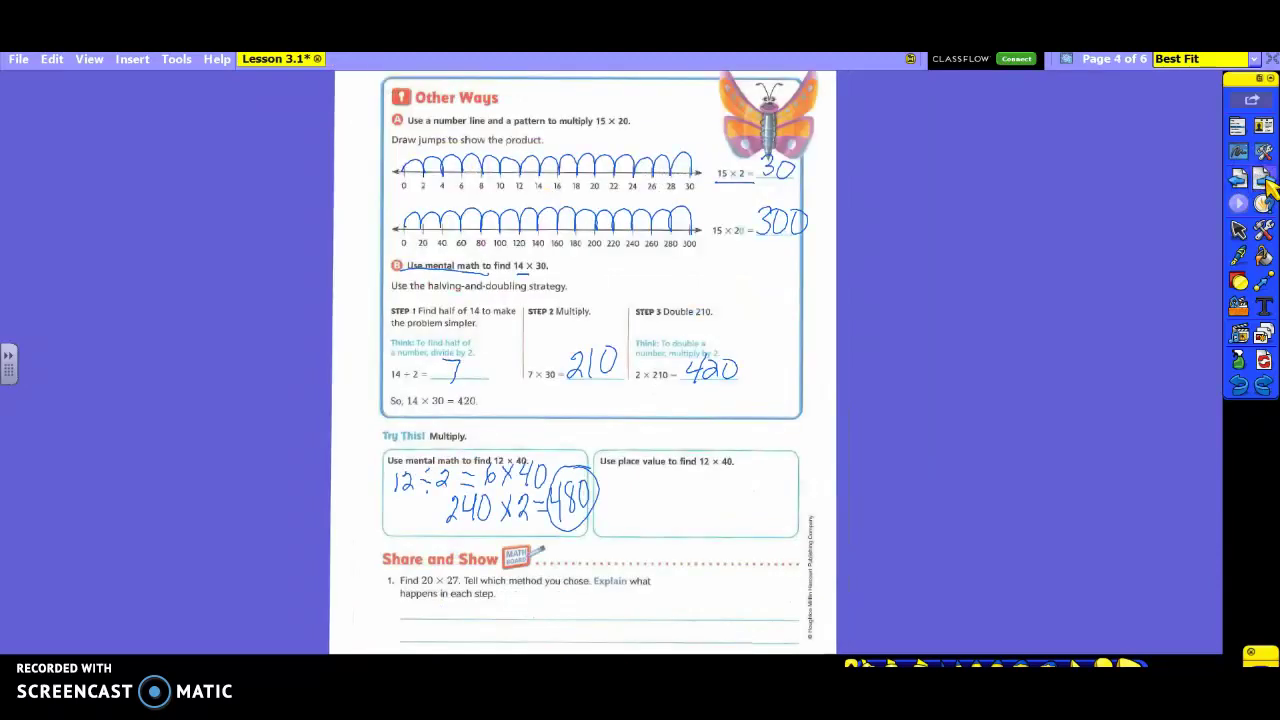
{"action": "left_click", "coordinate": [1240, 180]}
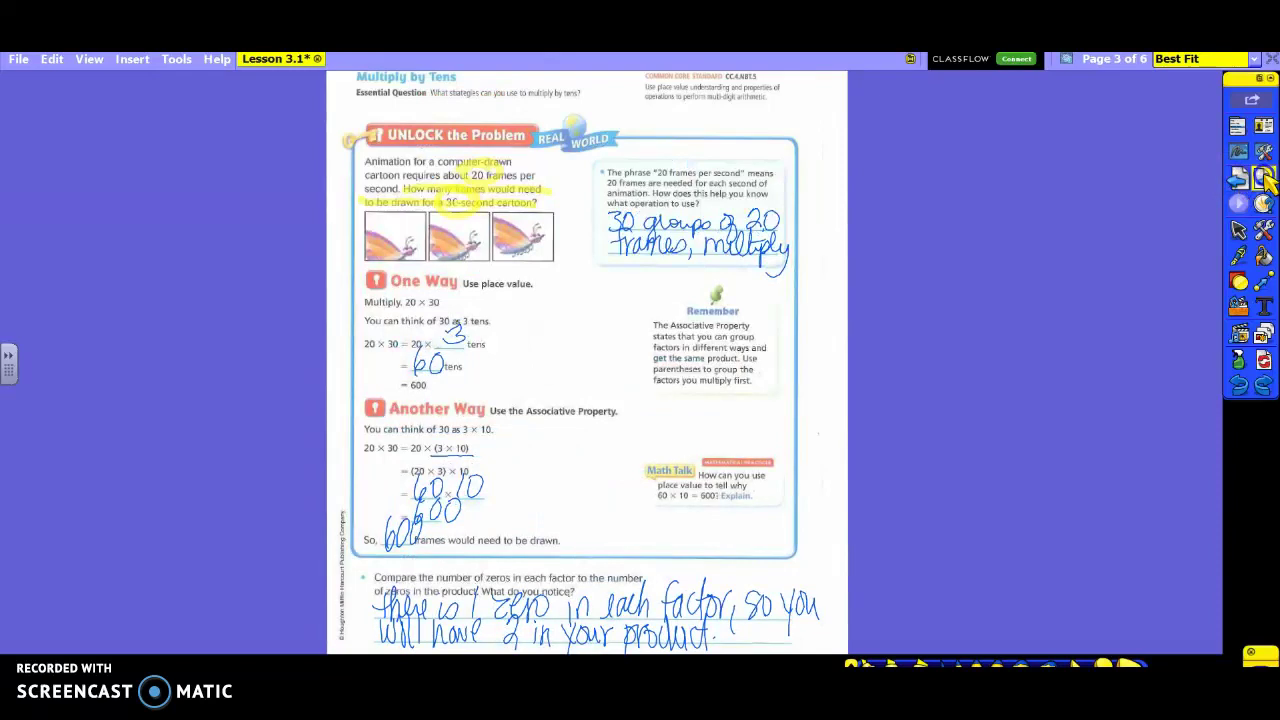
{"action": "left_click", "coordinate": [1263, 180]}
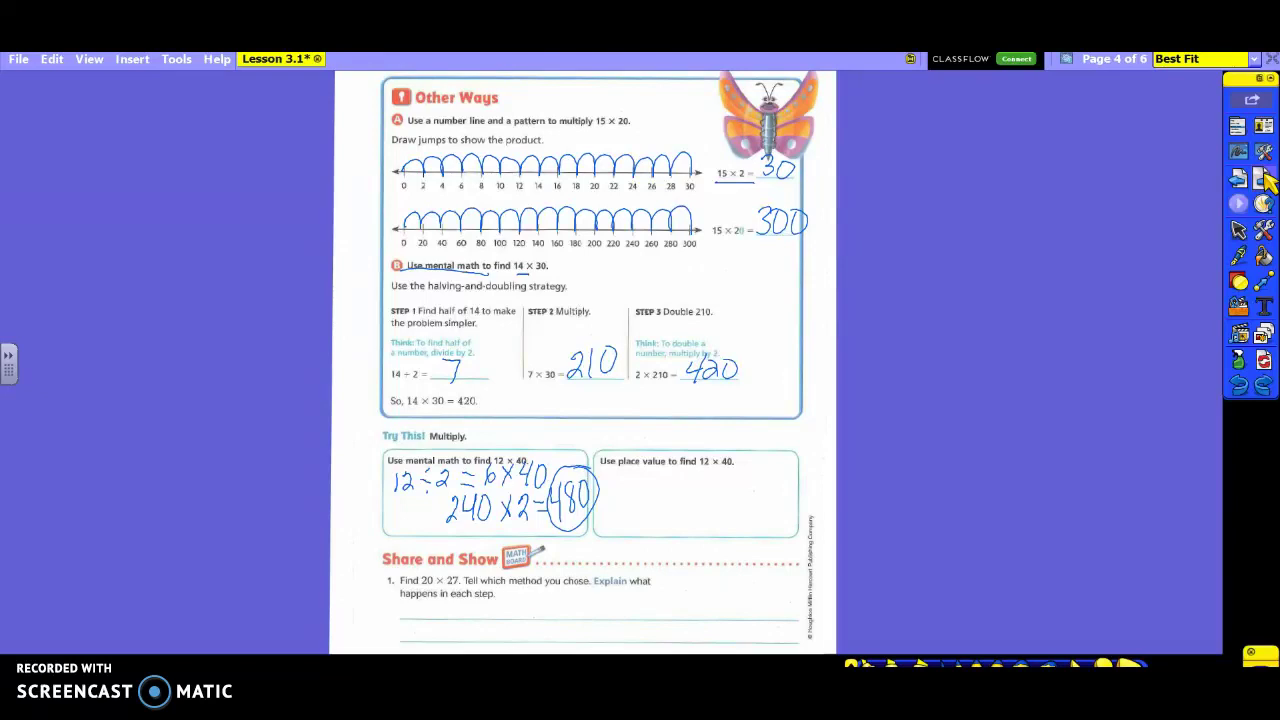
Handwrite '12 × 4 tens' in the Use place value box, with '48 tens' beneath it.
{"action": "mouse_move", "coordinate": [622, 474]}
{"action": "left_mouse_down"}
{"action": "mouse_move", "coordinate": [624, 495]}
{"action": "mouse_move", "coordinate": [658, 495]}
{"action": "left_mouse_up"}
{"action": "left_click_drag", "start_coordinate": [658, 478], "coordinate": [645, 497]}
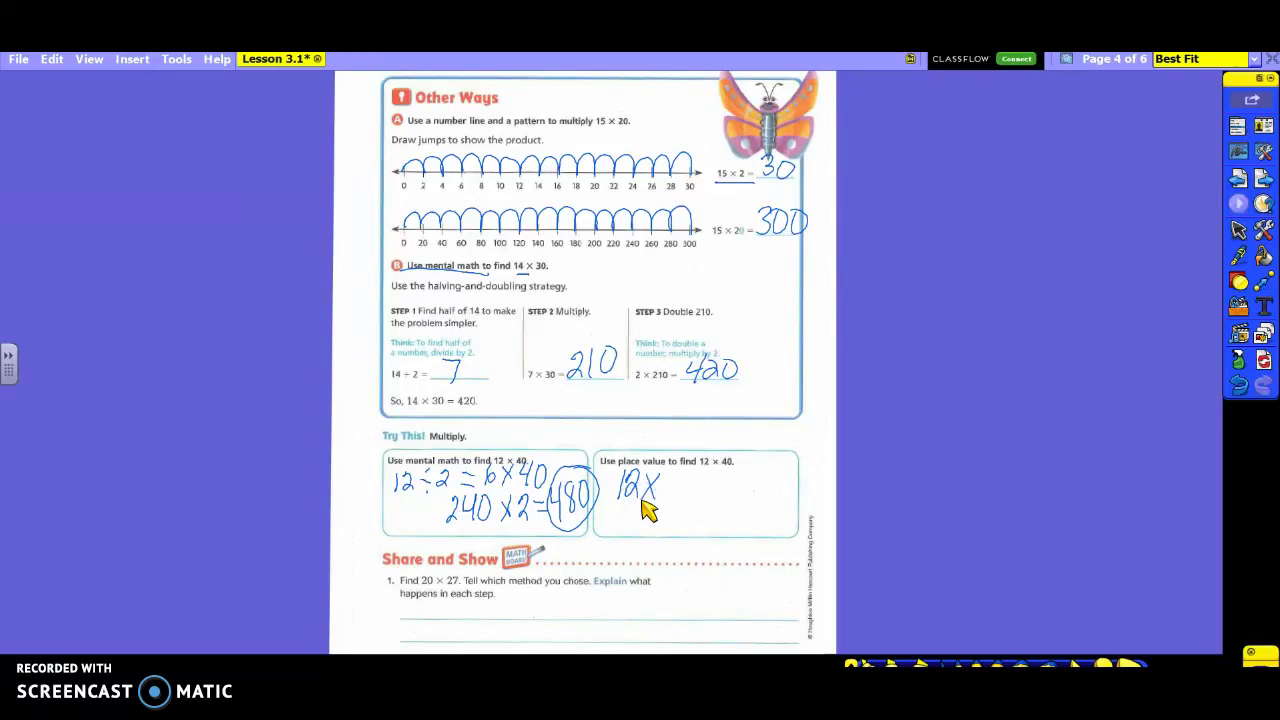
{"action": "mouse_move", "coordinate": [674, 474]}
{"action": "left_mouse_down"}
{"action": "mouse_move", "coordinate": [680, 500]}
{"action": "mouse_move", "coordinate": [714, 483]}
{"action": "mouse_move", "coordinate": [732, 492]}
{"action": "left_mouse_up"}
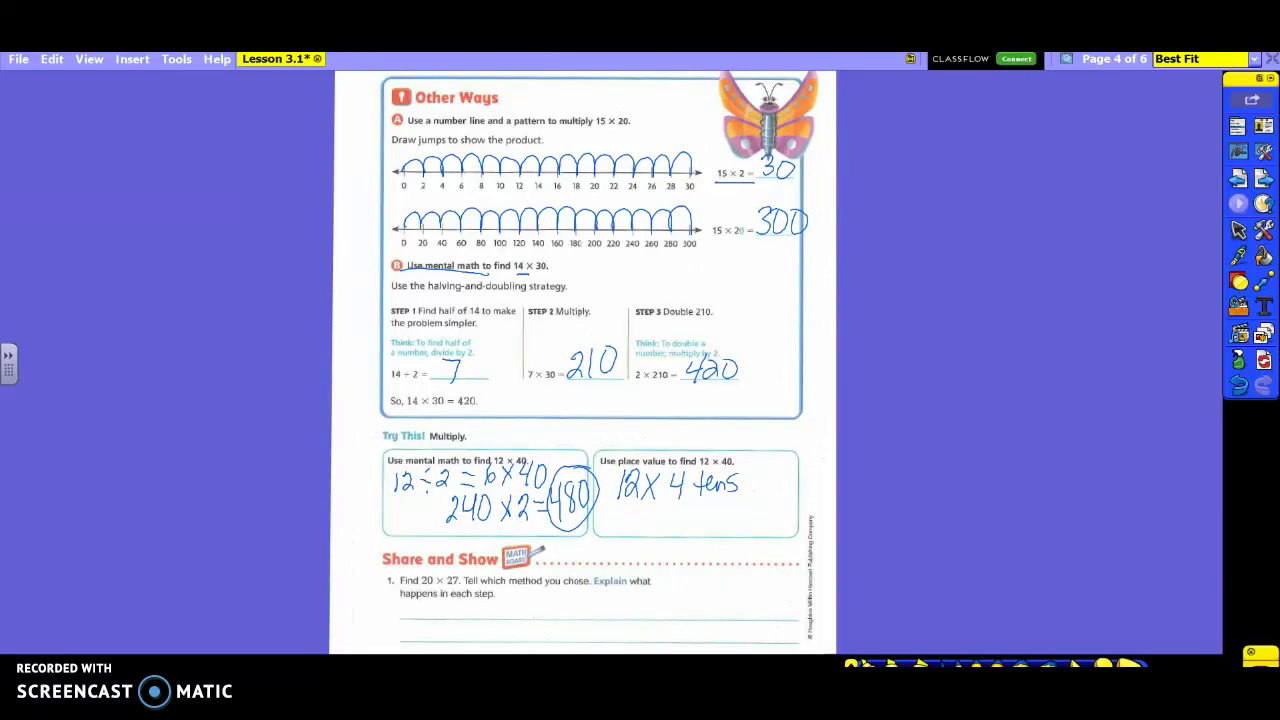
{"action": "mouse_move", "coordinate": [657, 500]}
{"action": "left_mouse_down"}
{"action": "mouse_move", "coordinate": [666, 512]}
{"action": "mouse_move", "coordinate": [740, 514]}
{"action": "mouse_move", "coordinate": [731, 519]}
{"action": "left_mouse_up"}
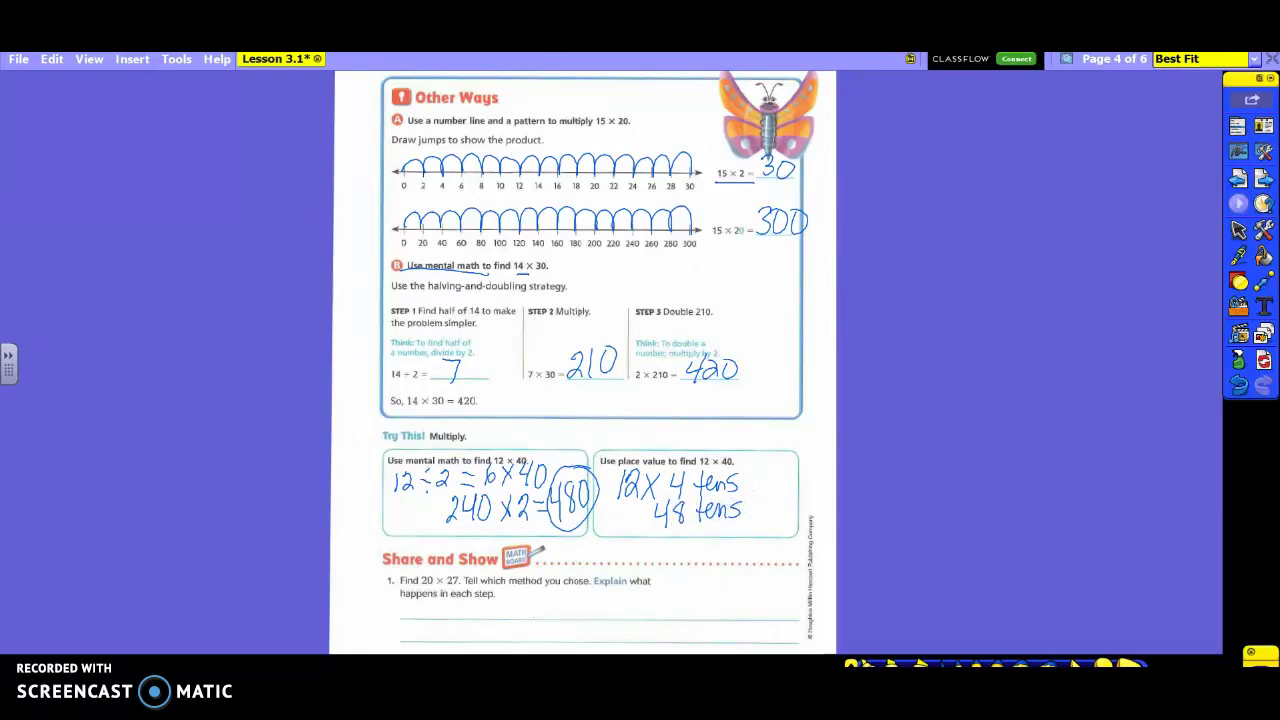